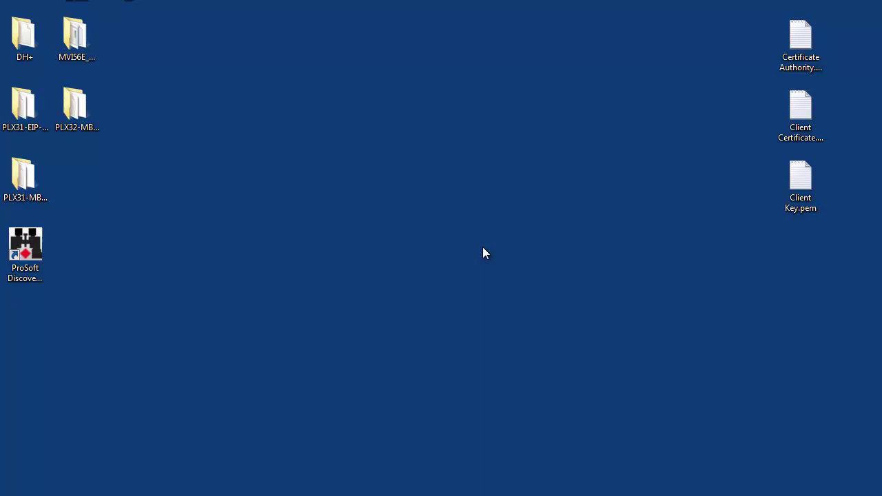
Assign the discovered ICX35 module temporary IP 10.12.5.120 with mask 255.255.255.0 in ProSoft Discovery
{"action": "double_click", "coordinate": [38, 241]}
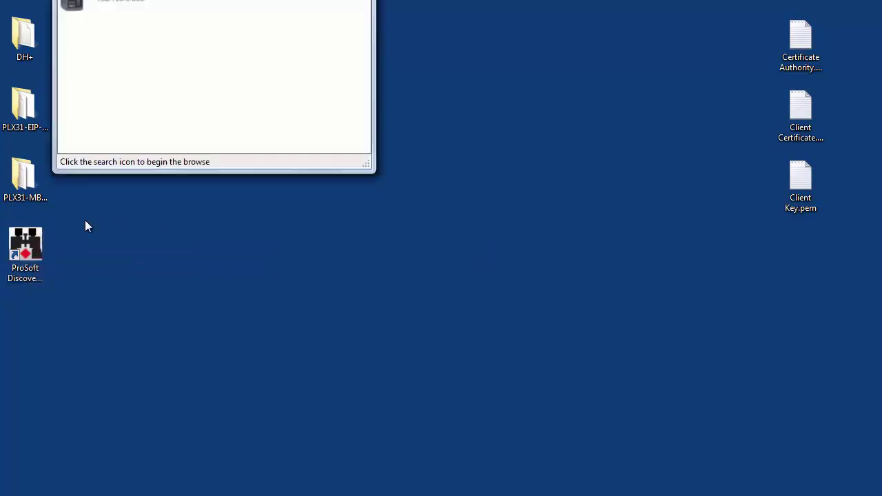
{"action": "left_click_drag", "start_coordinate": [289, 0], "coordinate": [444, 79]}
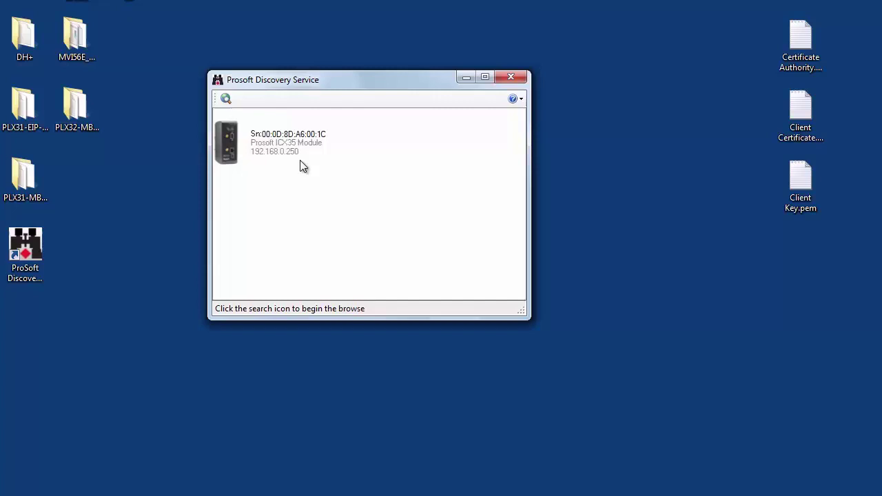
{"action": "right_click", "coordinate": [292, 140]}
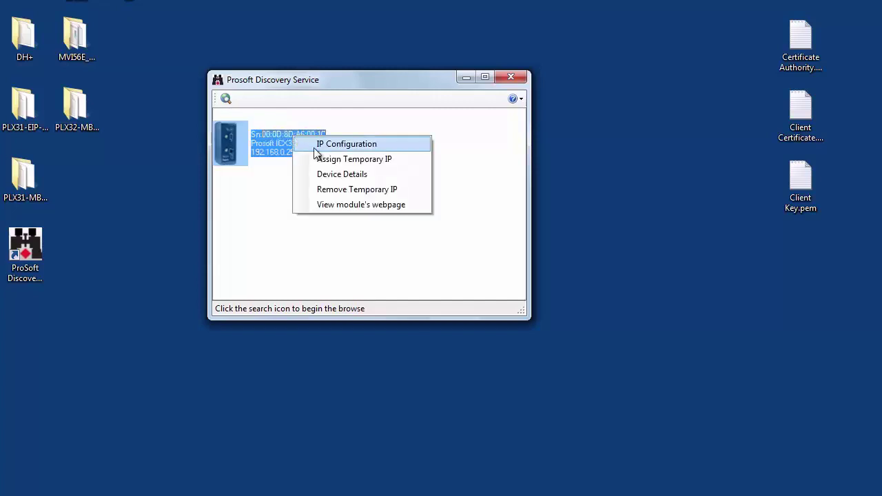
{"action": "left_click", "coordinate": [400, 161]}
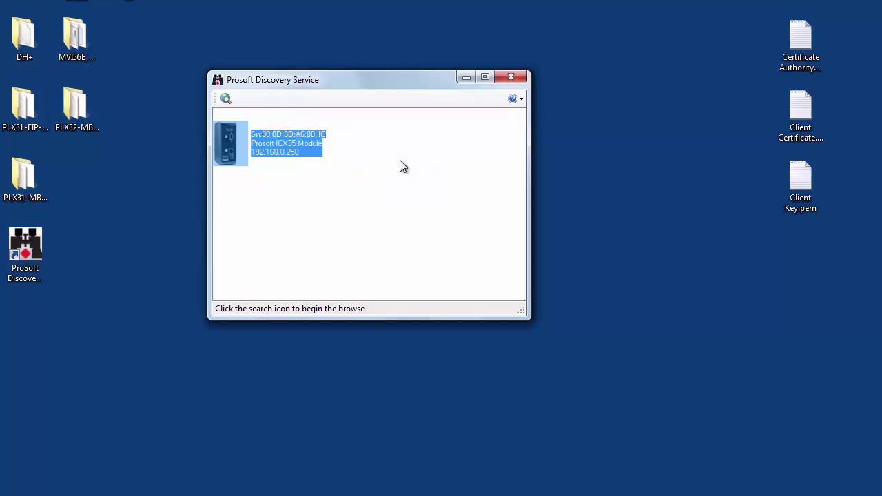
{"action": "left_click_drag", "start_coordinate": [200, 0], "coordinate": [355, 93]}
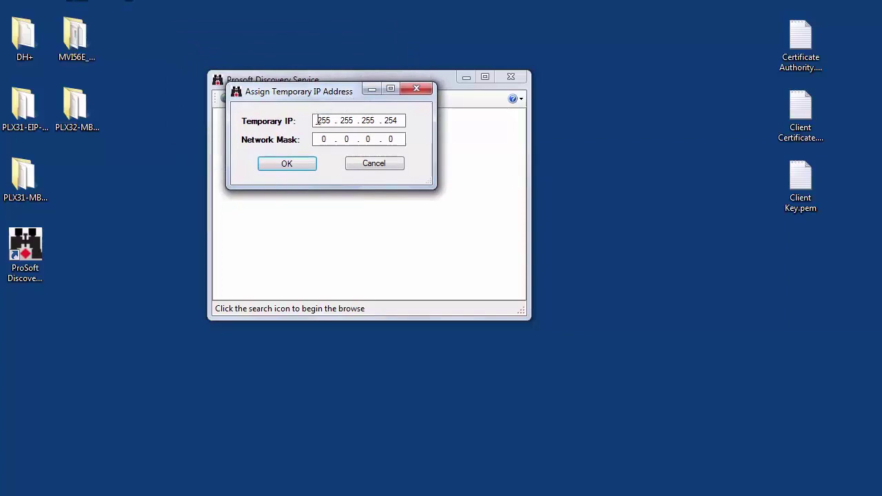
{"action": "double_click", "coordinate": [324, 121]}
{"action": "type", "text": "10.12.5"}
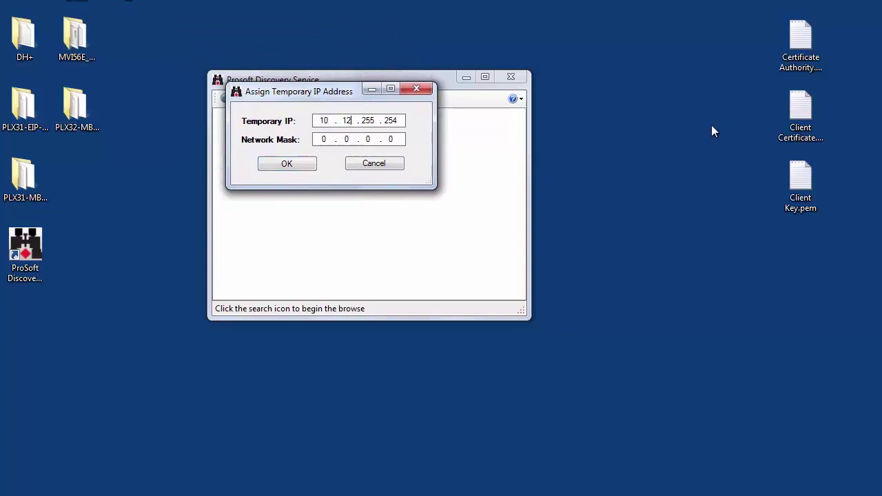
{"action": "type", "text": ".120"}
{"action": "key", "text": "Tab"}
{"action": "type", "text": "255.255"}
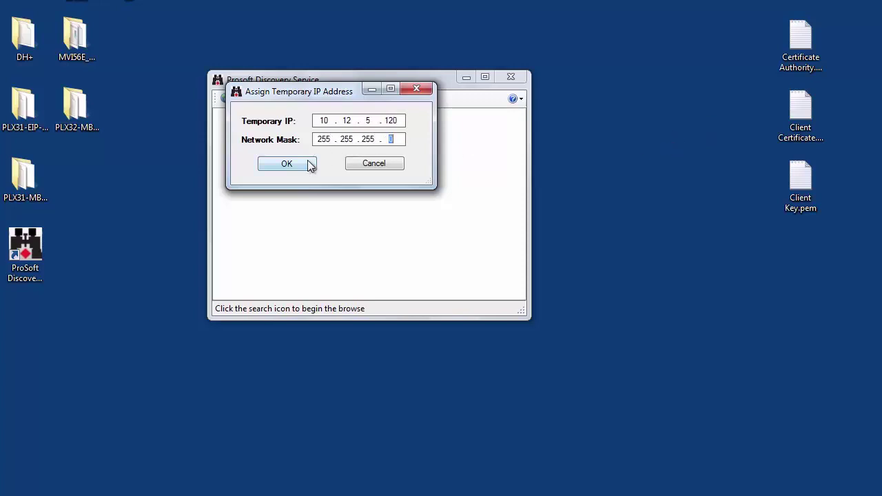
{"action": "left_click", "coordinate": [308, 163]}
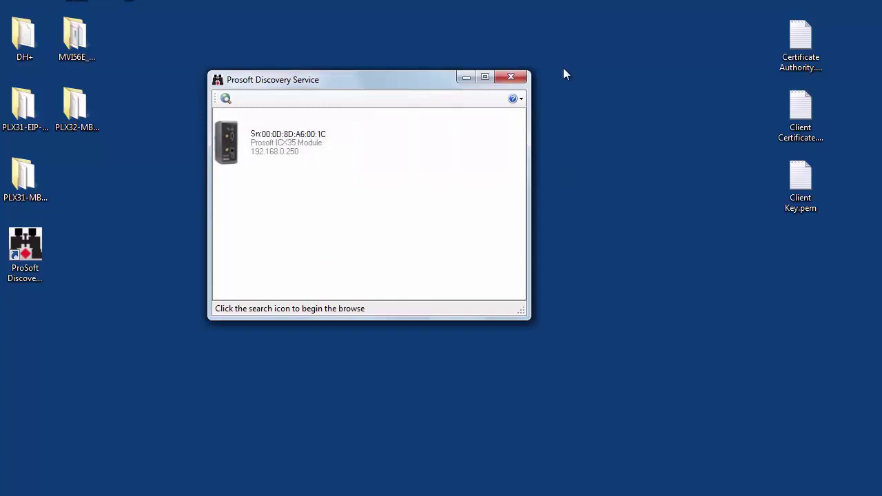
Close the discovery window and load the module's web page at 10.12.5.120:8080 in Chrome
{"action": "left_click", "coordinate": [511, 75]}
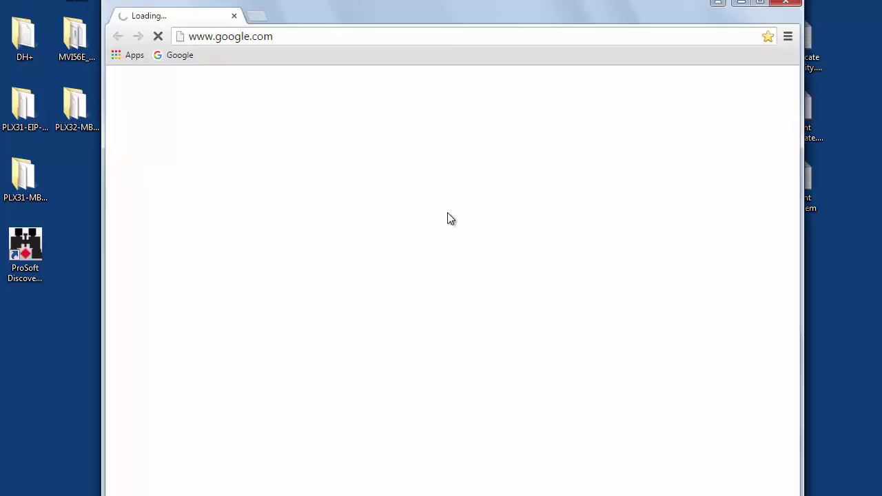
{"action": "left_click", "coordinate": [408, 37]}
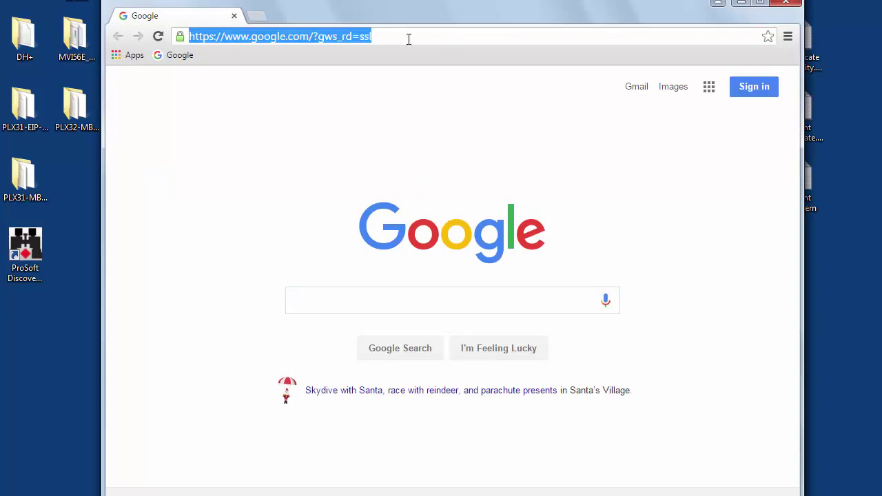
{"action": "type", "text": "10.12."}
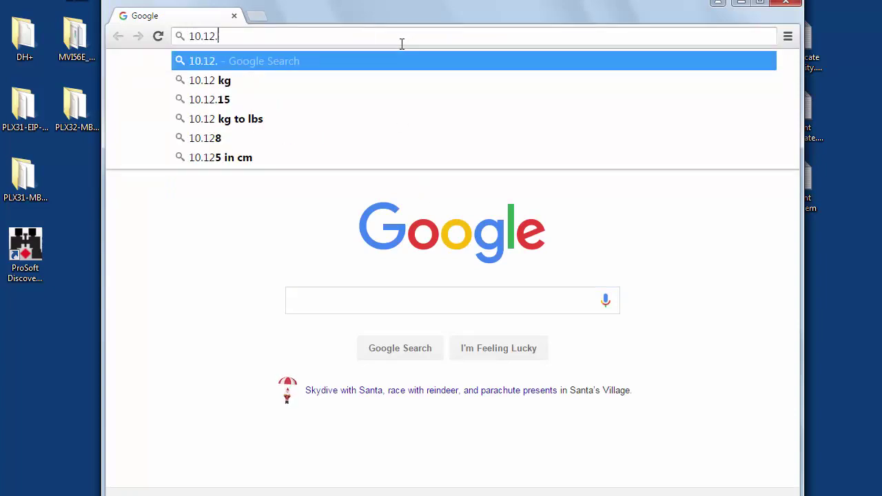
{"action": "type", "text": "5.120:"}
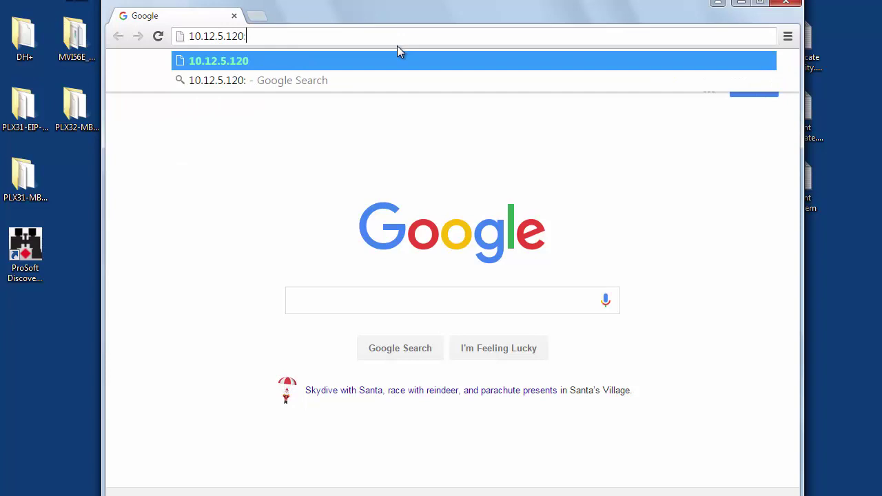
{"action": "type", "text": "8080"}
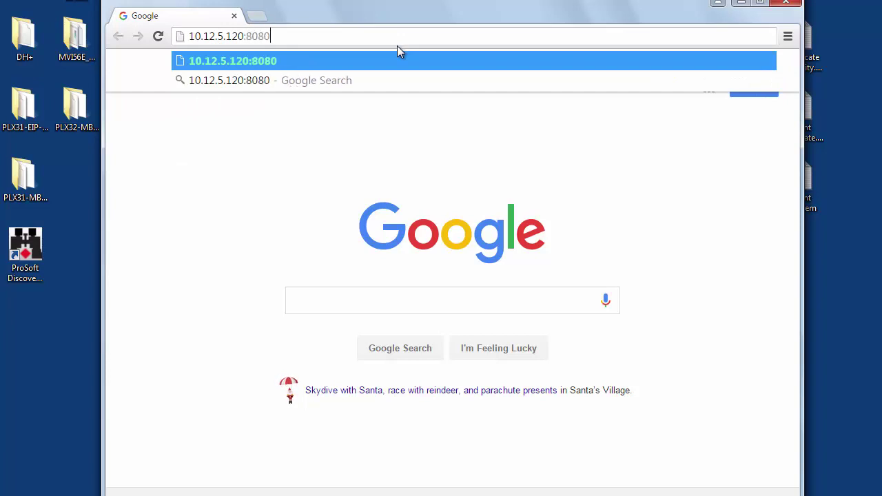
{"action": "key", "text": "Return"}
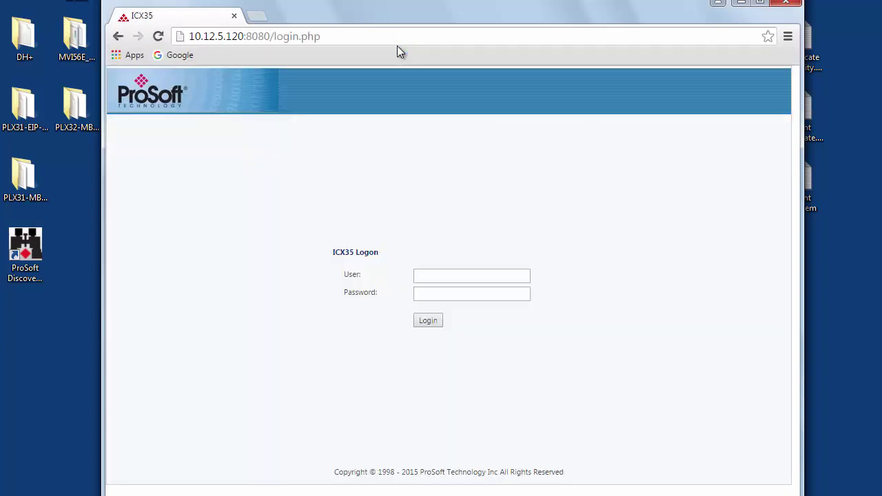
{"action": "left_click_drag", "start_coordinate": [391, 18], "coordinate": [384, 9]}
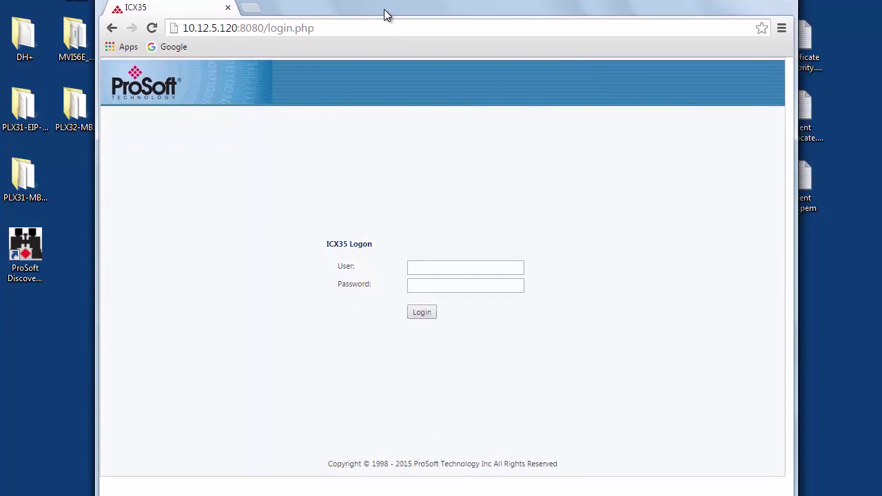
Log in to the web interface as user admin with the account password
{"action": "left_click", "coordinate": [412, 266]}
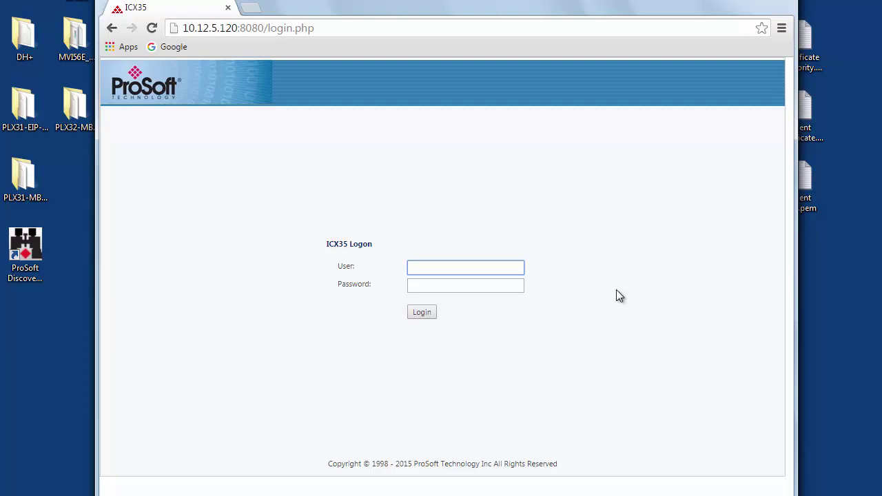
{"action": "type", "text": "admin"}
{"action": "key", "text": "Tab"}
{"action": "type", "text": "•"}
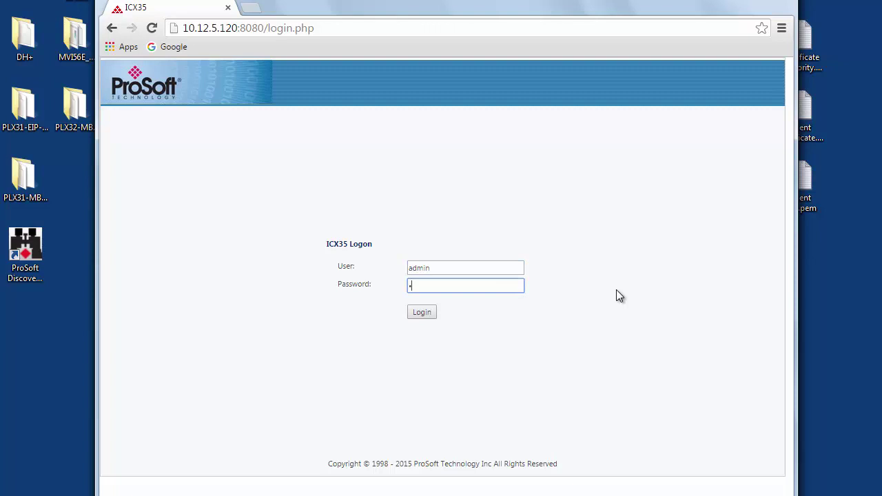
{"action": "type", "text": "•••••••"}
{"action": "key", "text": "Return"}
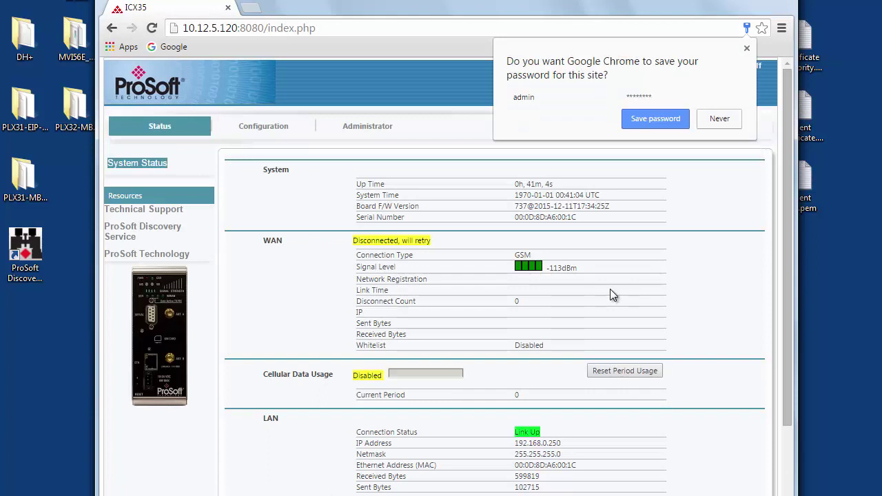
Decline Chrome's offer to save the password, keeping the System Status page in view
{"action": "left_click", "coordinate": [717, 122]}
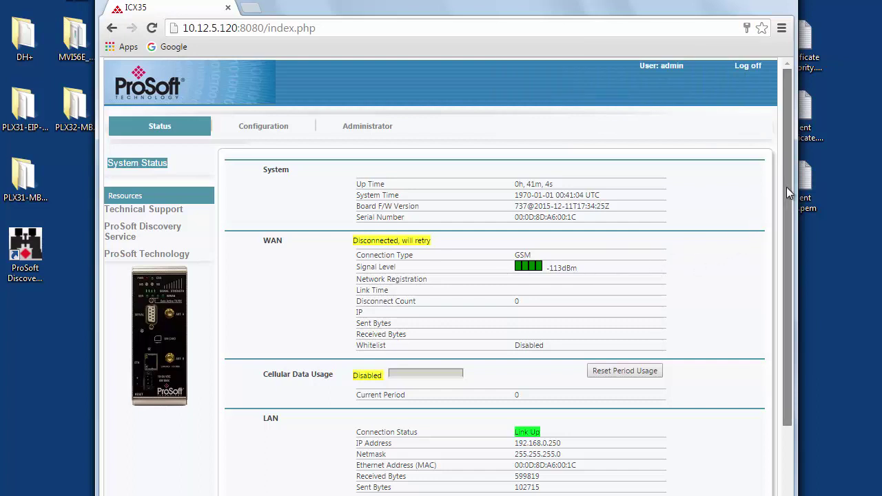
{"action": "left_click_drag", "start_coordinate": [786, 187], "coordinate": [764, 185]}
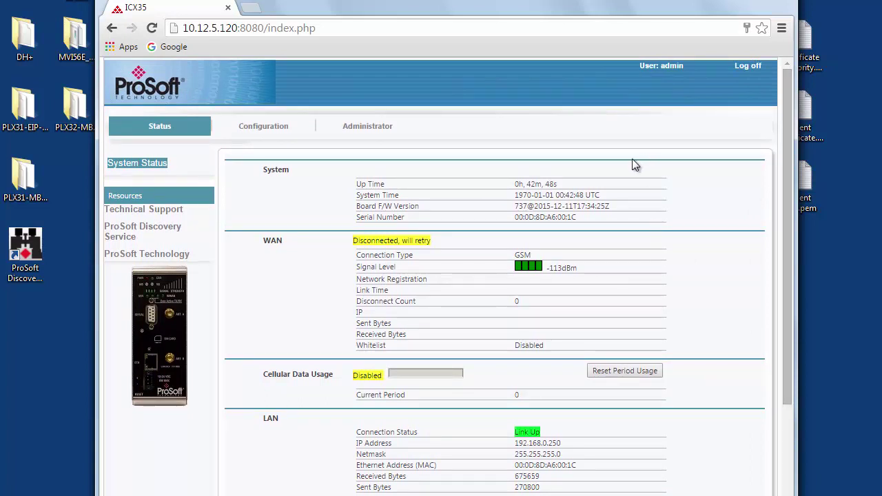
On the Configuration page, set Module Name ICX35_training, APN cell.modem.1 and LAN IP 10.12.5.120
{"action": "left_click", "coordinate": [281, 130]}
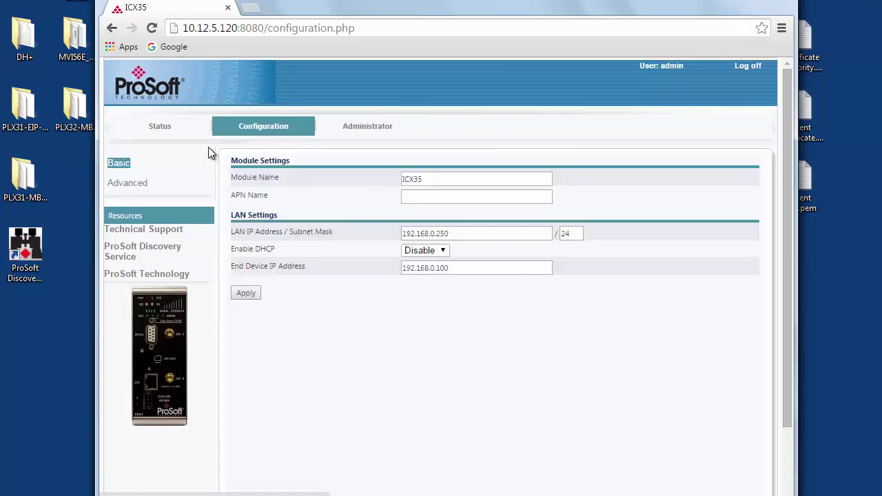
{"action": "left_click", "coordinate": [433, 179]}
{"action": "type", "text": "_training"}
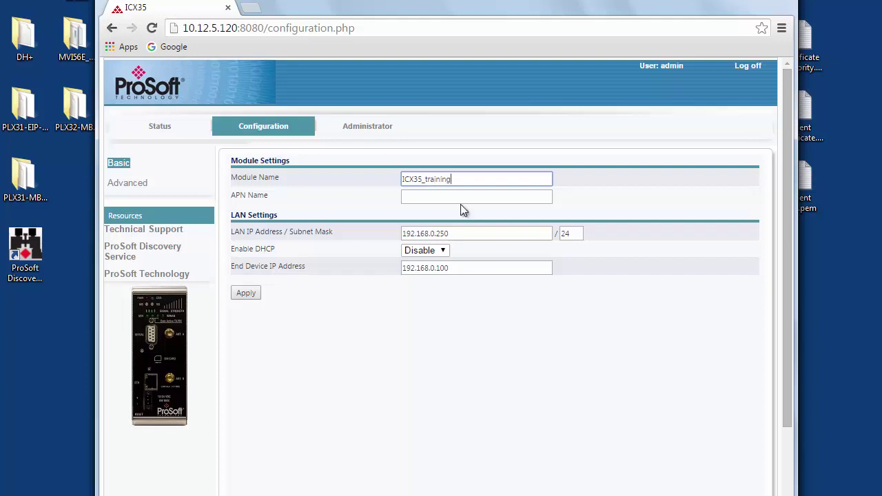
{"action": "left_click", "coordinate": [432, 198]}
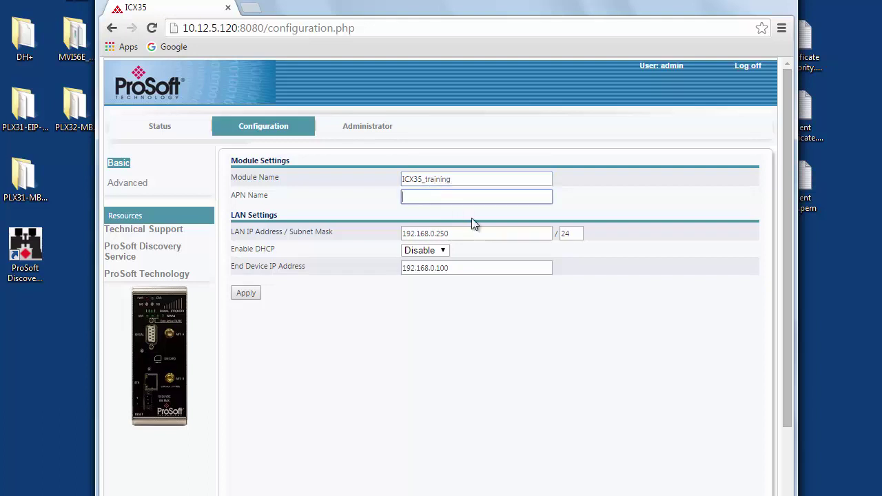
{"action": "type", "text": "cell.modem.1"}
{"action": "left_click_drag", "start_coordinate": [458, 234], "coordinate": [365, 236]}
{"action": "type", "text": "10"}
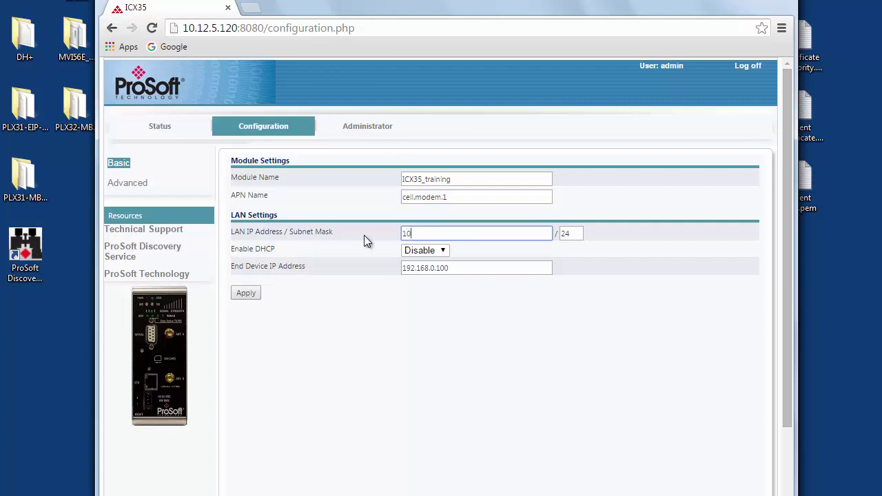
{"action": "type", "text": ".12.5.120"}
Change the End Device IP Address from 192.168.0.100 to 10.12.5.52
{"action": "left_click", "coordinate": [450, 268]}
{"action": "left_click_drag", "start_coordinate": [449, 268], "coordinate": [391, 268]}
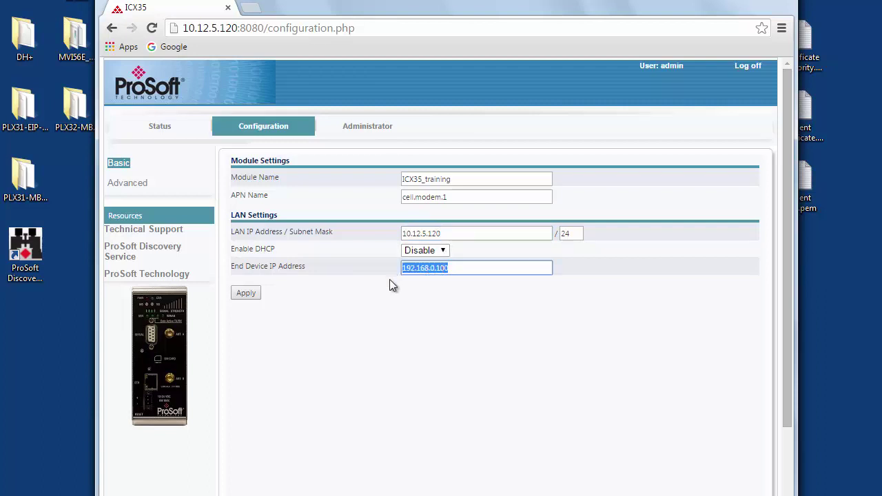
{"action": "left_click", "coordinate": [447, 269]}
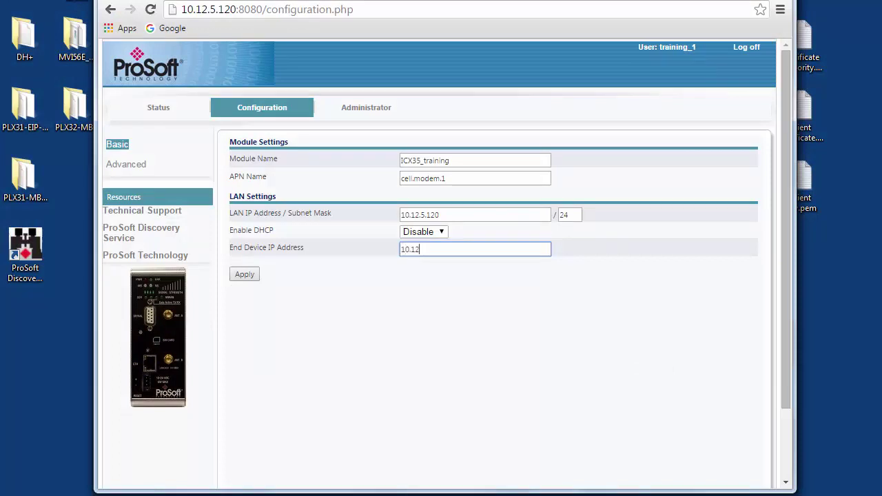
{"action": "type", "text": ".5."}
{"action": "type", "text": "52"}
{"action": "left_click", "coordinate": [359, 335]}
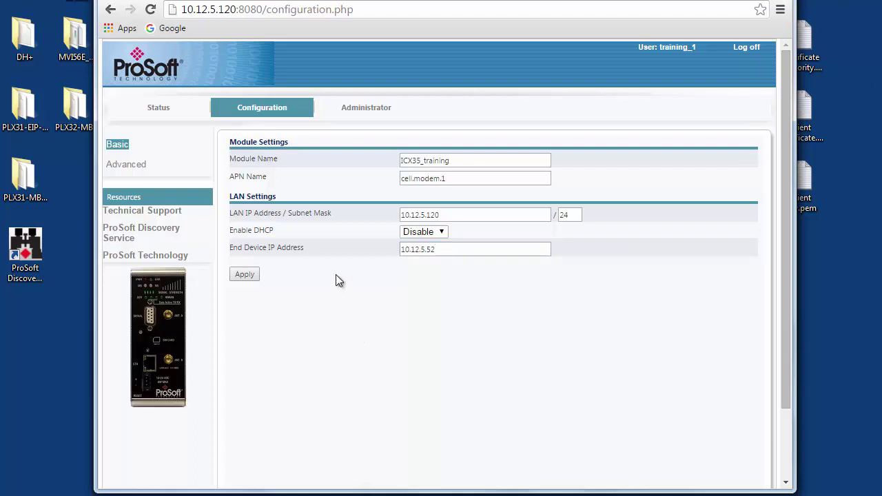
Apply the configuration to reboot the module, then reload the logon page at 10.12.5.120:8080
{"action": "left_click", "coordinate": [241, 274]}
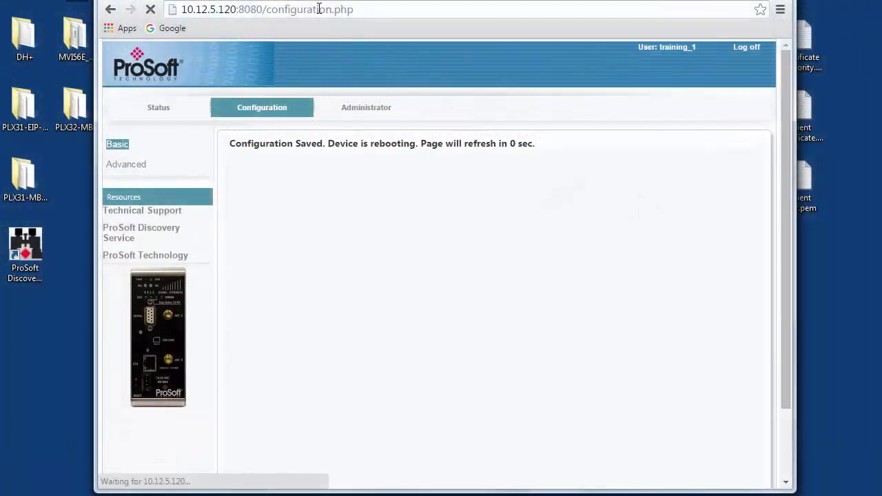
{"action": "left_click", "coordinate": [292, 9]}
{"action": "left_click", "coordinate": [264, 9]}
{"action": "left_click_drag", "start_coordinate": [265, 9], "coordinate": [482, 33]}
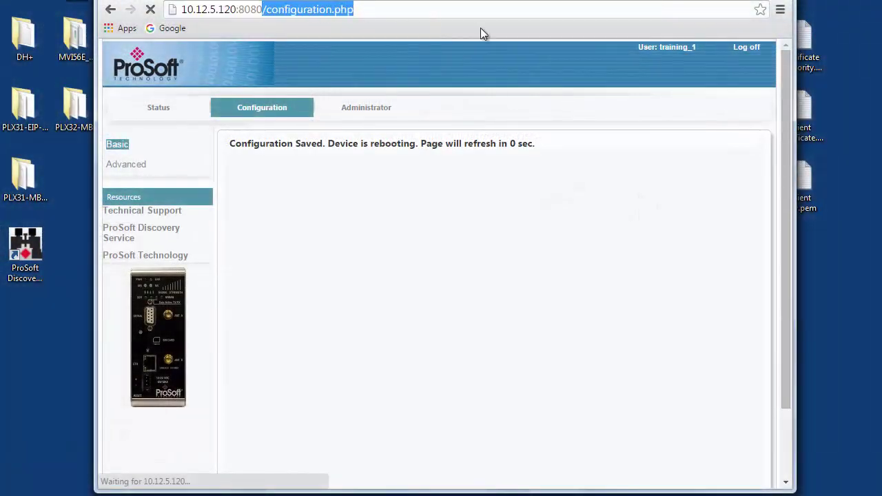
{"action": "key", "text": "BackSpace"}
{"action": "key", "text": "Return"}
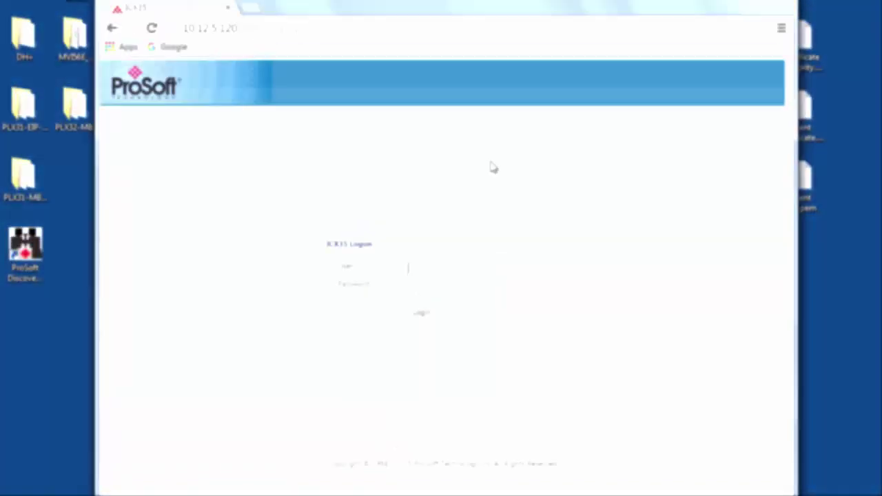
Log back in as user admin with the account password
{"action": "type", "text": "admin"}
{"action": "key", "text": "Tab"}
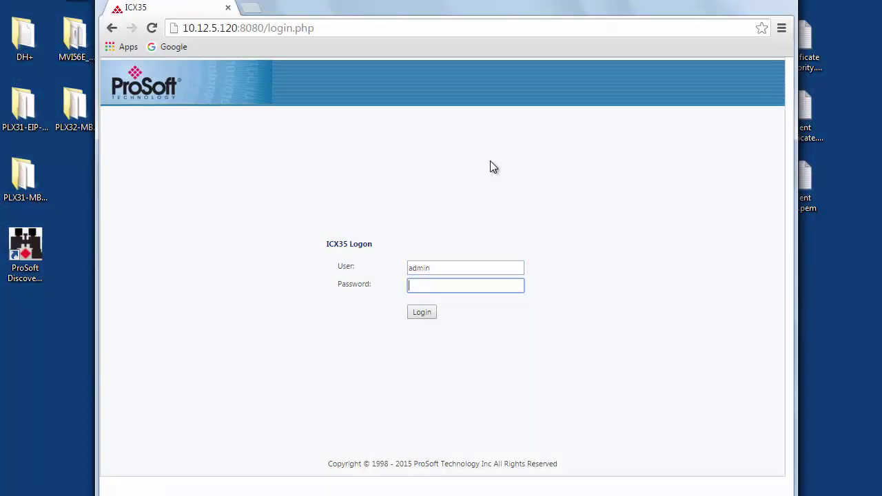
{"action": "type", "text": "password"}
{"action": "key", "text": "Return"}
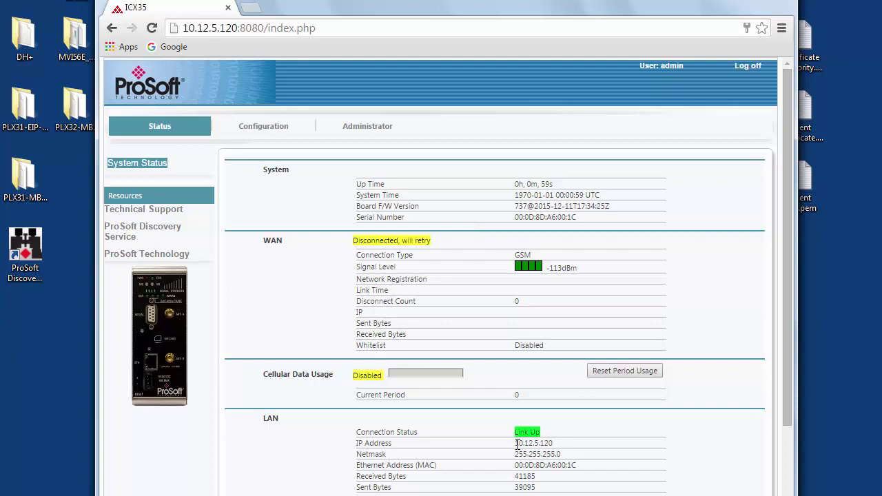
Check the LAN IP and netmask on the Status page, then go to the Administrator page
{"action": "left_click_drag", "start_coordinate": [515, 444], "coordinate": [570, 454]}
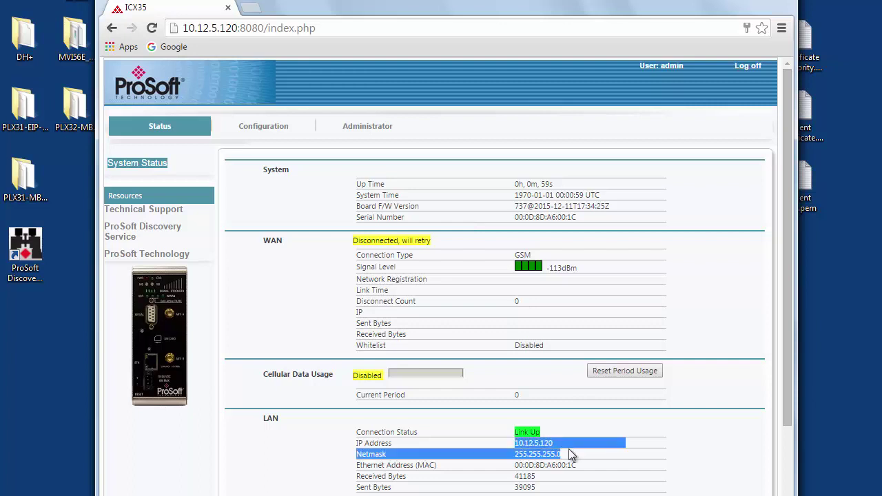
{"action": "left_click", "coordinate": [569, 450]}
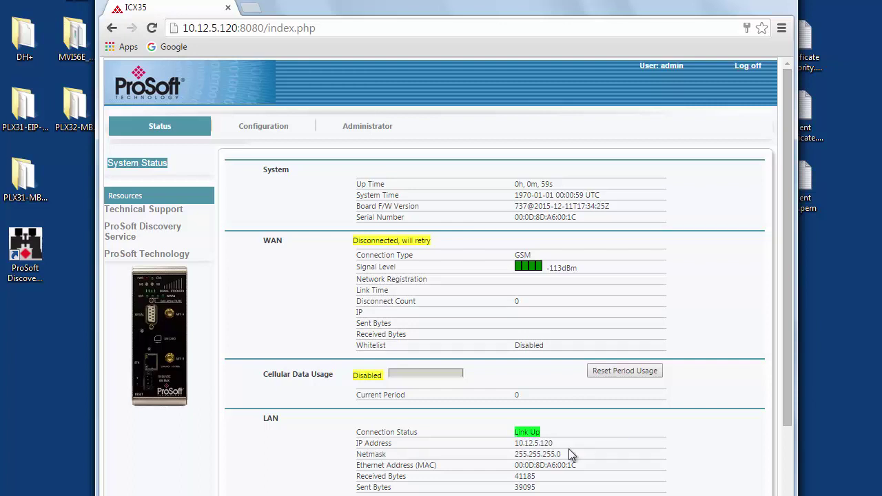
{"action": "left_click", "coordinate": [343, 125]}
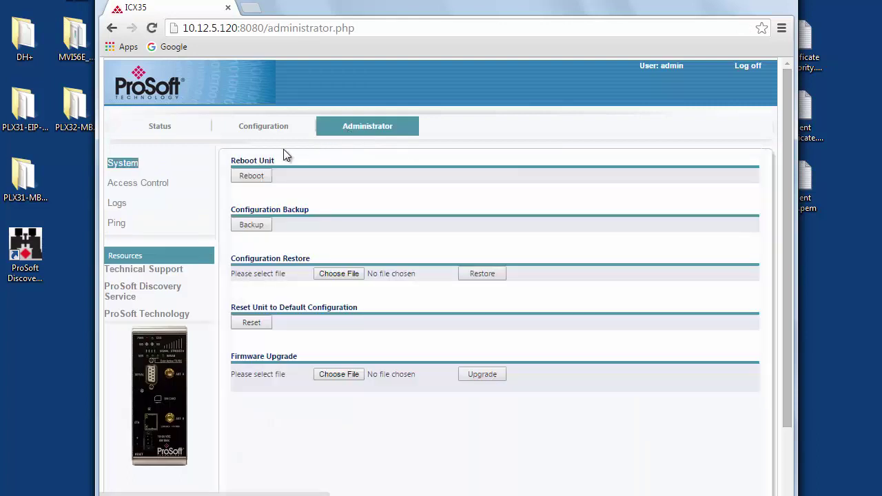
Under Access Control, change the web login user to training_1 with a new password and apply
{"action": "left_click", "coordinate": [127, 184]}
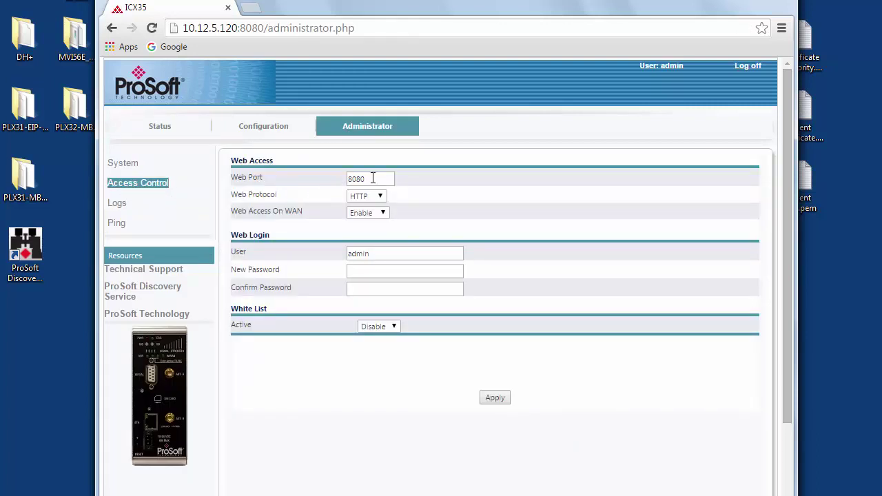
{"action": "left_click", "coordinate": [373, 253]}
{"action": "left_click_drag", "start_coordinate": [373, 252], "coordinate": [343, 252]}
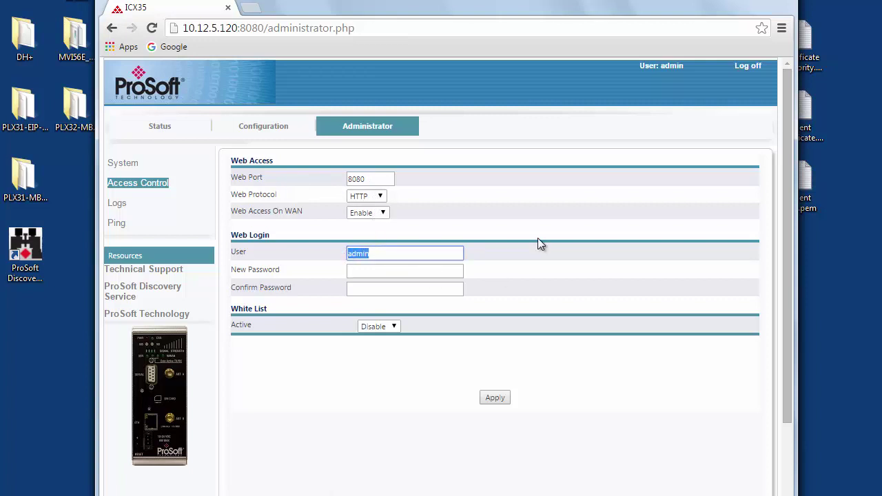
{"action": "type", "text": "training_1"}
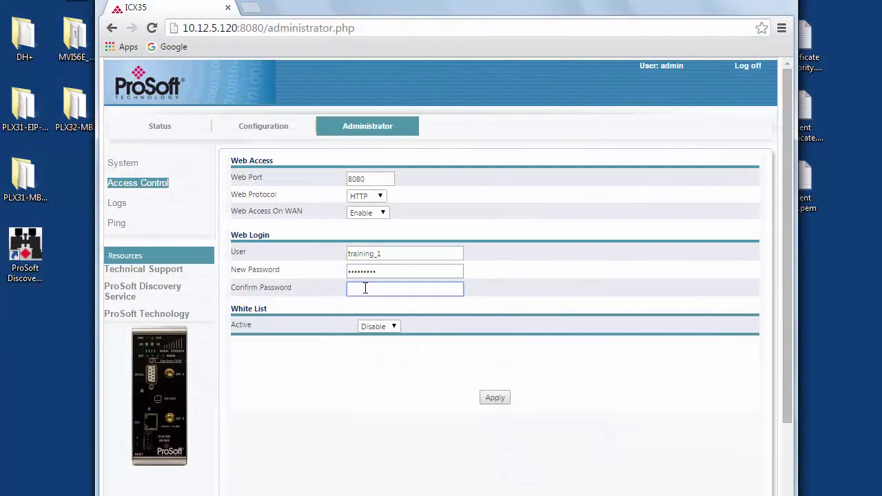
{"action": "type", "text": "•••••••••"}
{"action": "left_click", "coordinate": [496, 398]}
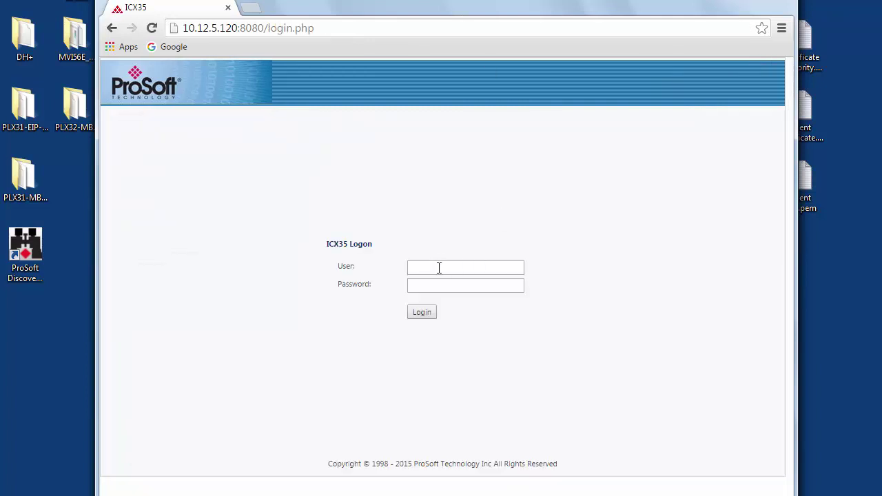
Log in as training_1 with the new password after the reboot
{"action": "left_click", "coordinate": [437, 267]}
{"action": "type", "text": "training_1"}
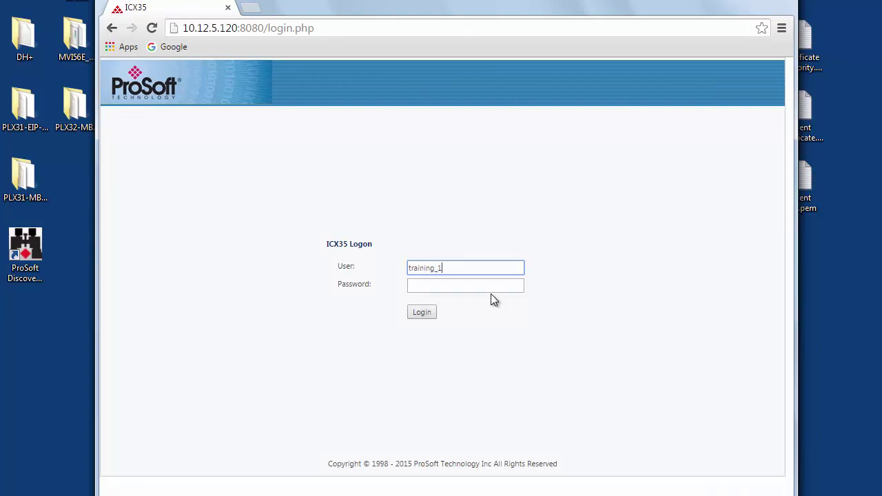
{"action": "key", "text": "Tab"}
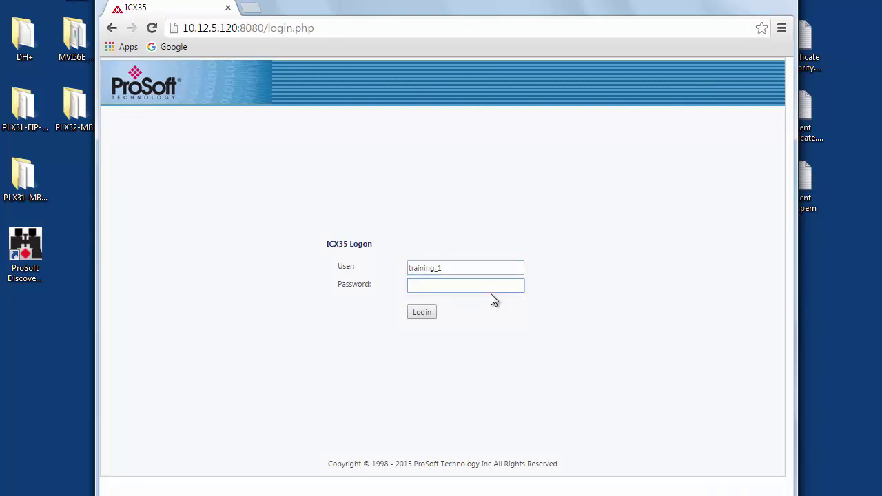
{"action": "type", "text": "password1"}
{"action": "key", "text": "Return"}
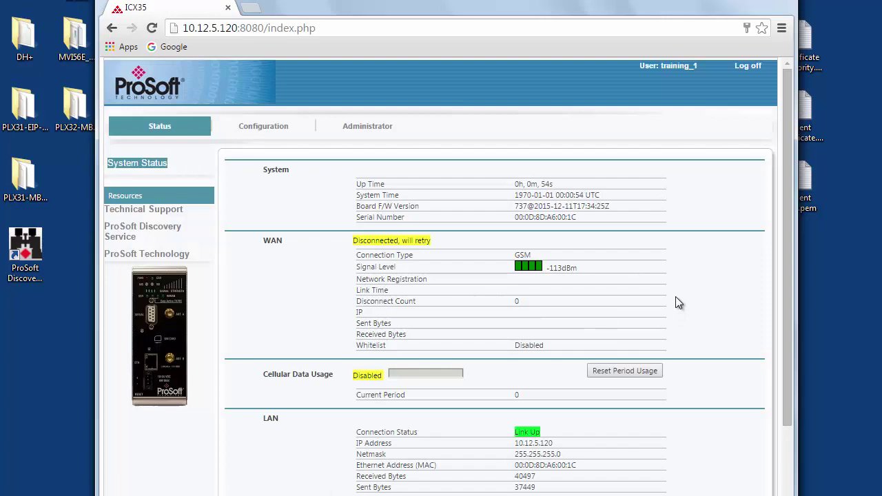
{"action": "scroll", "coordinate": [676, 298], "scroll_direction": "down", "scroll_amount": 1}
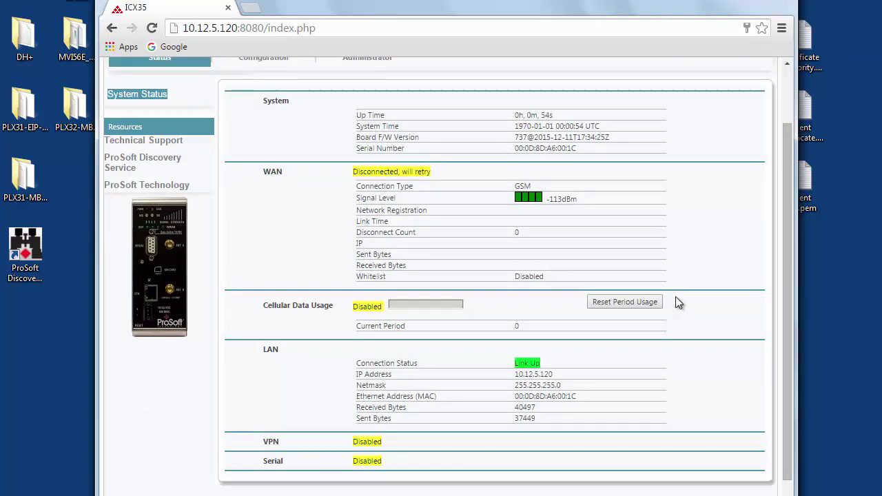
{"action": "scroll", "coordinate": [676, 297], "scroll_direction": "up", "scroll_amount": 1}
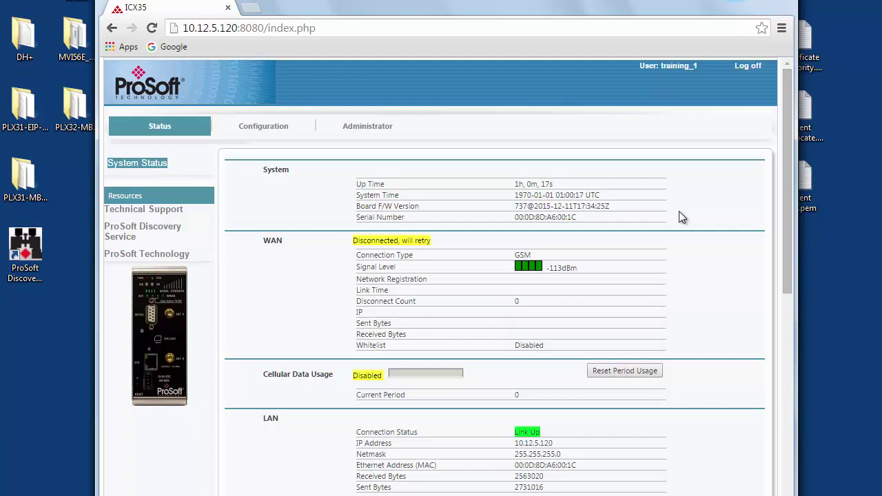
Go to Configuration > Advanced and expand the Cellular Usage Tracking, DDNS and VPN sections
{"action": "left_click", "coordinate": [249, 133]}
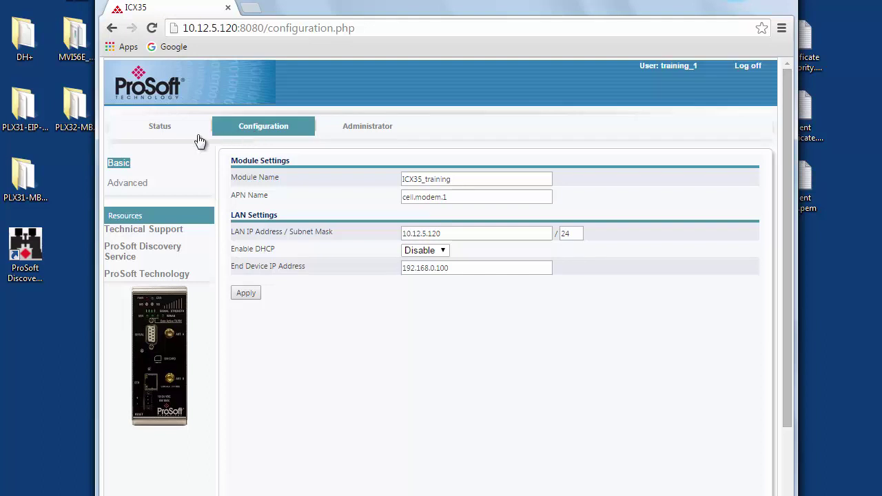
{"action": "left_click", "coordinate": [127, 185]}
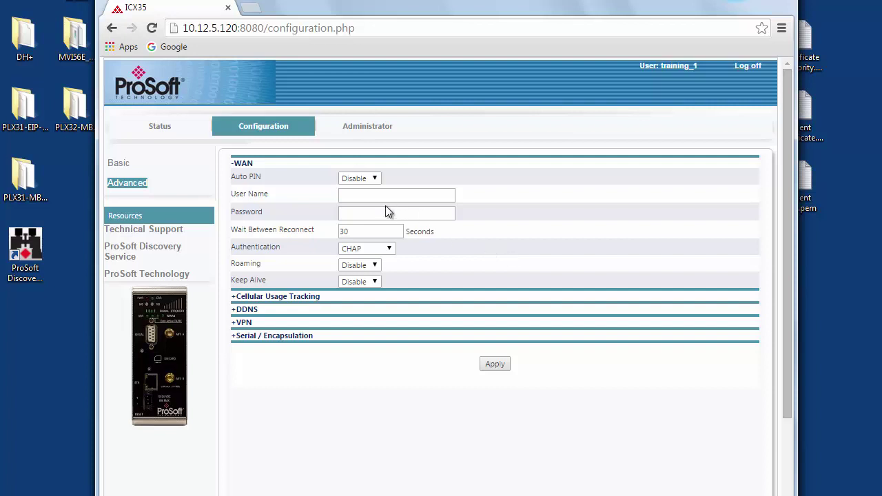
{"action": "left_click", "coordinate": [234, 297]}
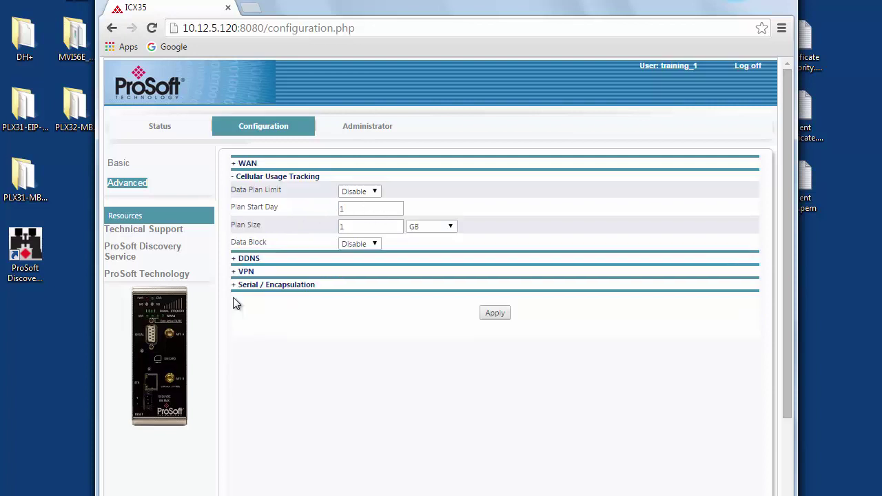
{"action": "left_click", "coordinate": [235, 259]}
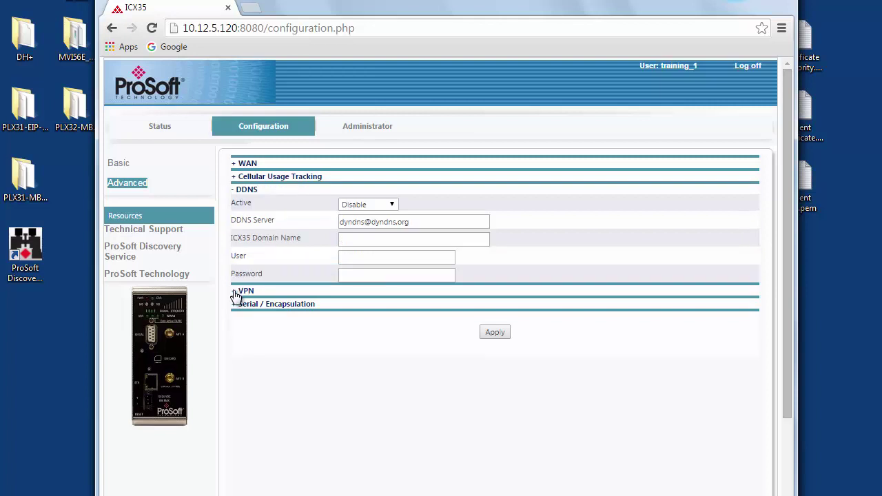
{"action": "left_click", "coordinate": [235, 292]}
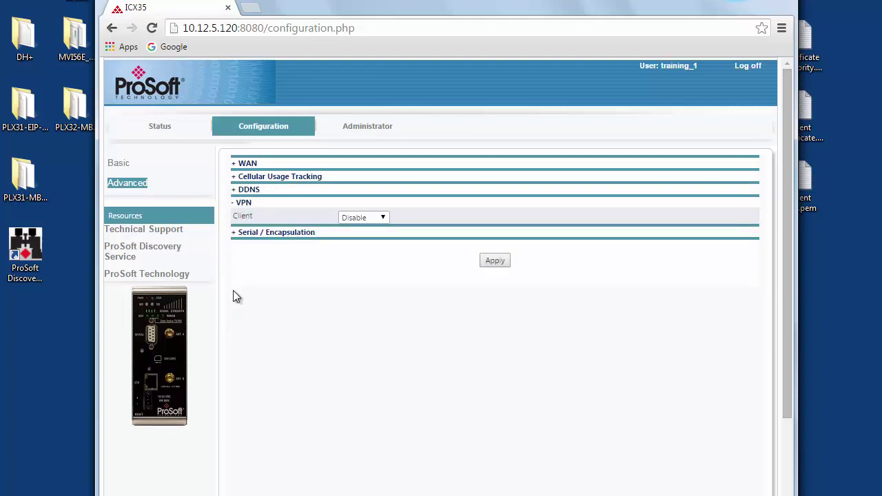
Switch the VPN client to OpenVPN and change TLS renegotiation time from 3600 to 0
{"action": "left_click", "coordinate": [385, 217]}
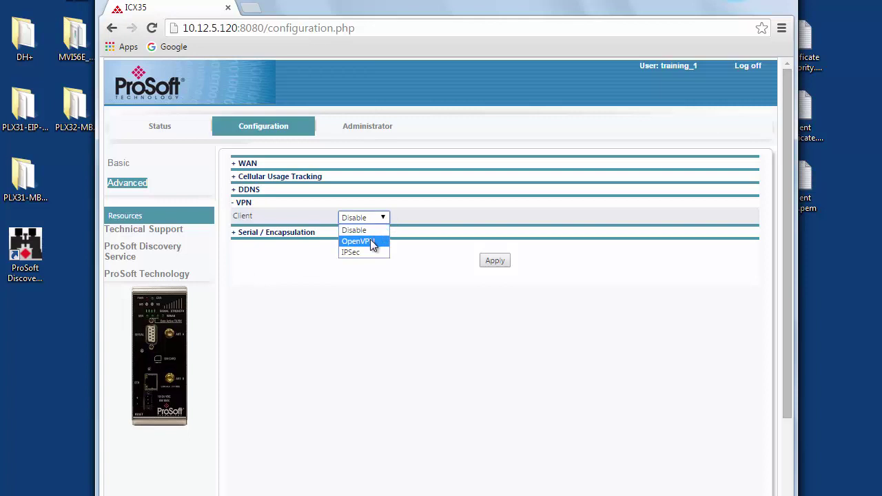
{"action": "left_click", "coordinate": [370, 241]}
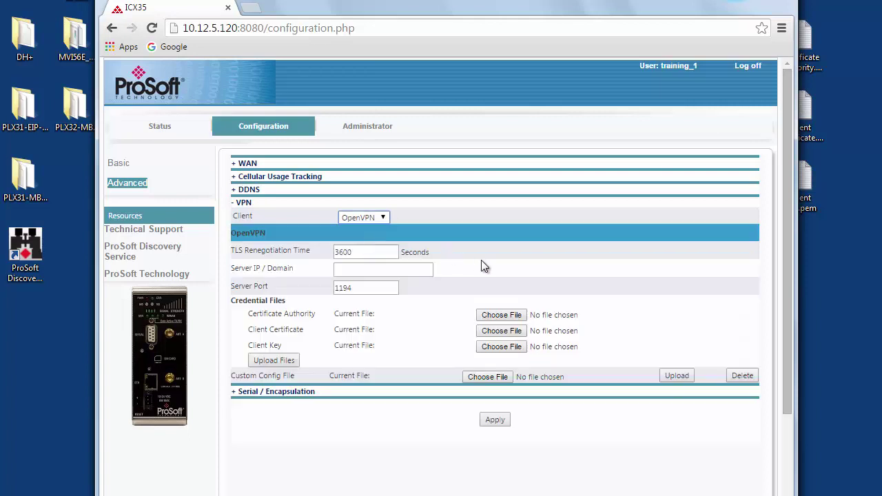
{"action": "left_click", "coordinate": [355, 248]}
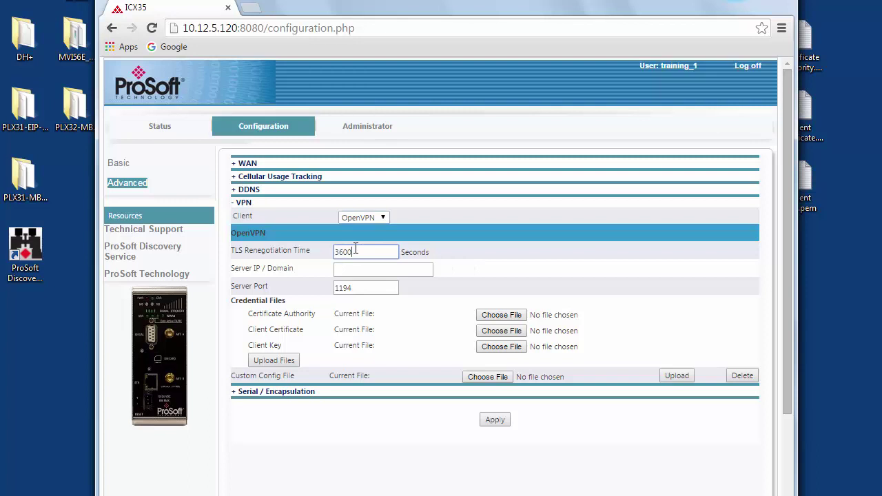
{"action": "left_click_drag", "start_coordinate": [355, 250], "coordinate": [332, 246]}
{"action": "type", "text": "0"}
Enter 10.12.3.200 as the VPN server address and check the server port is 1194
{"action": "left_click", "coordinate": [359, 273]}
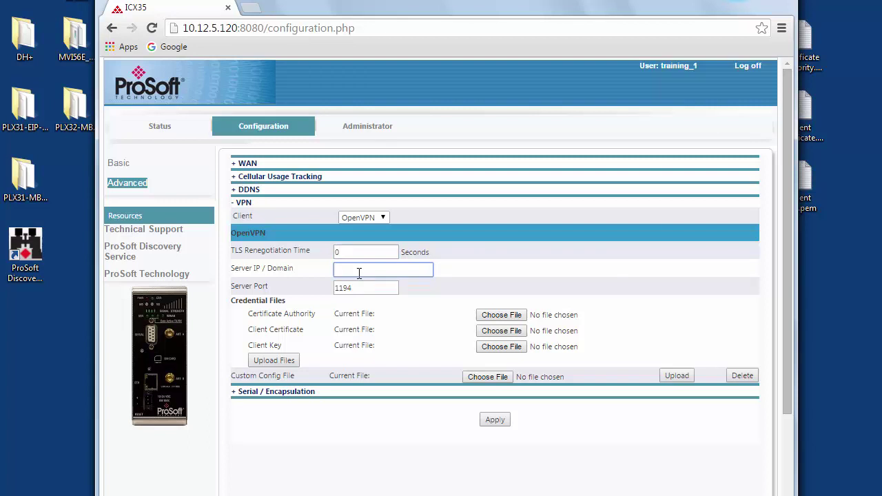
{"action": "type", "text": "10"}
{"action": "type", "text": ".12"}
{"action": "type", "text": ".3"}
{"action": "type", "text": ".200"}
{"action": "left_click", "coordinate": [366, 290]}
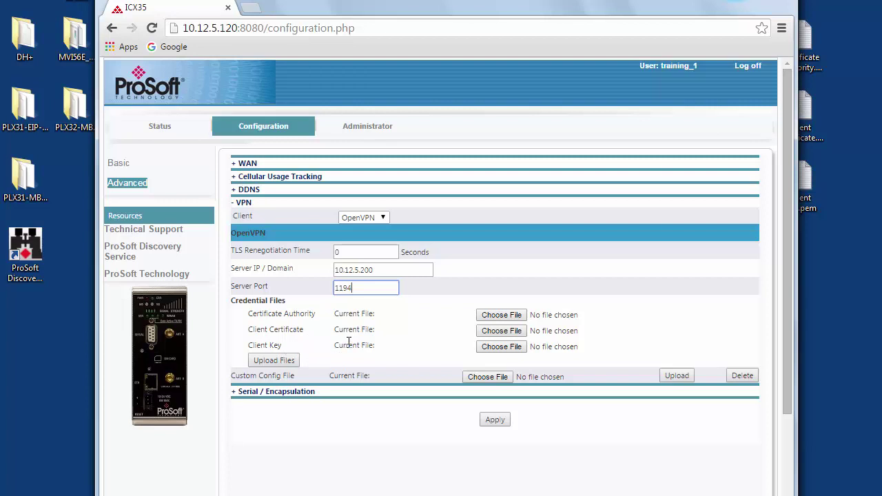
Choose Certificate Authority.pem, Client Certificate.pem and Client Key.pem as the three credential files
{"action": "left_click", "coordinate": [489, 313]}
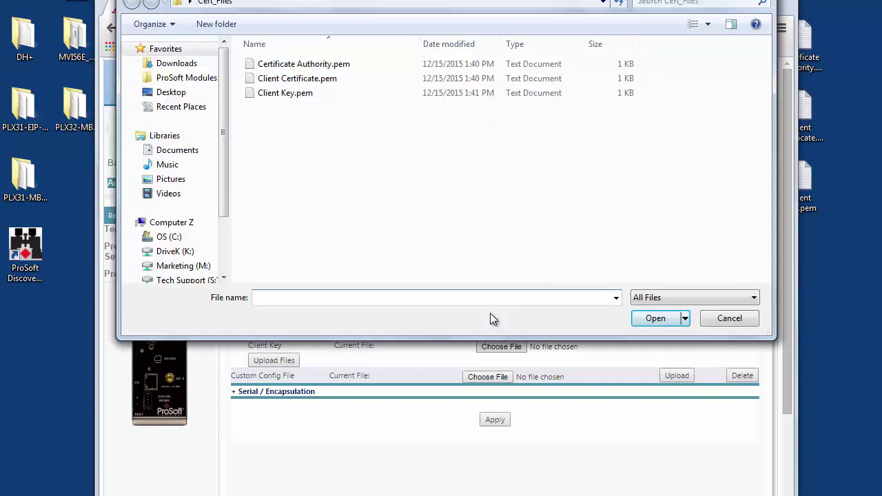
{"action": "left_click", "coordinate": [348, 63]}
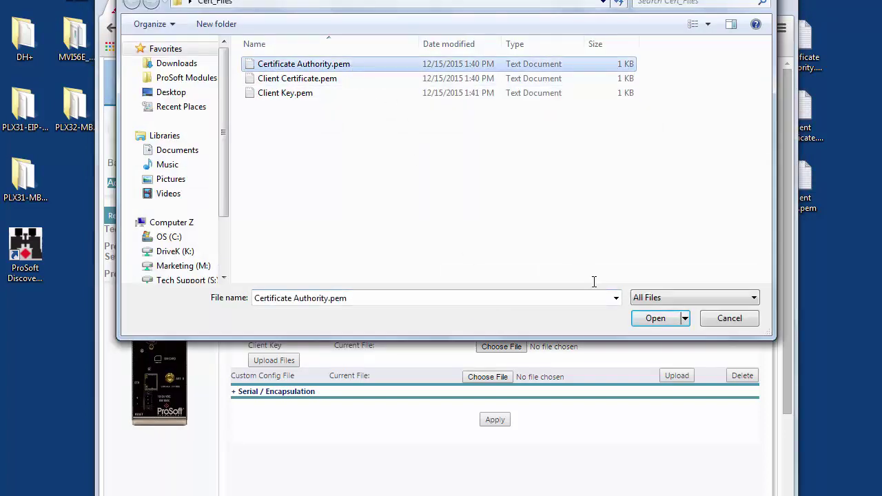
{"action": "left_click", "coordinate": [655, 317]}
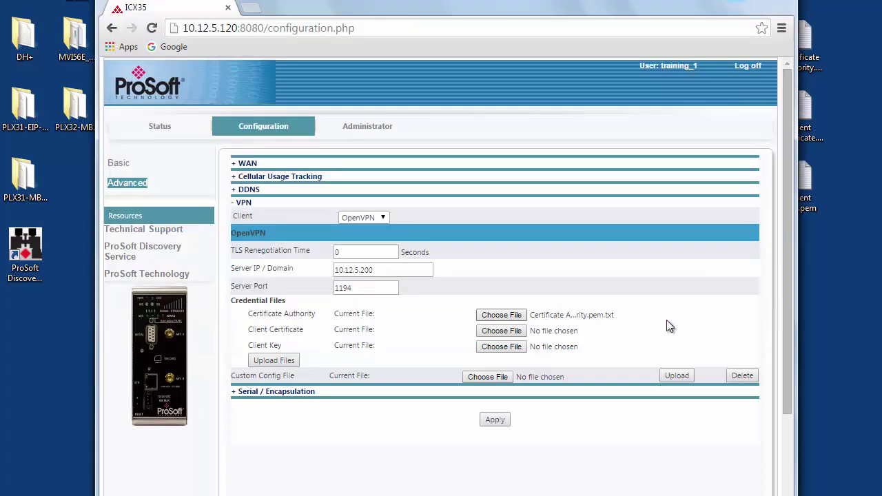
{"action": "left_click", "coordinate": [522, 336]}
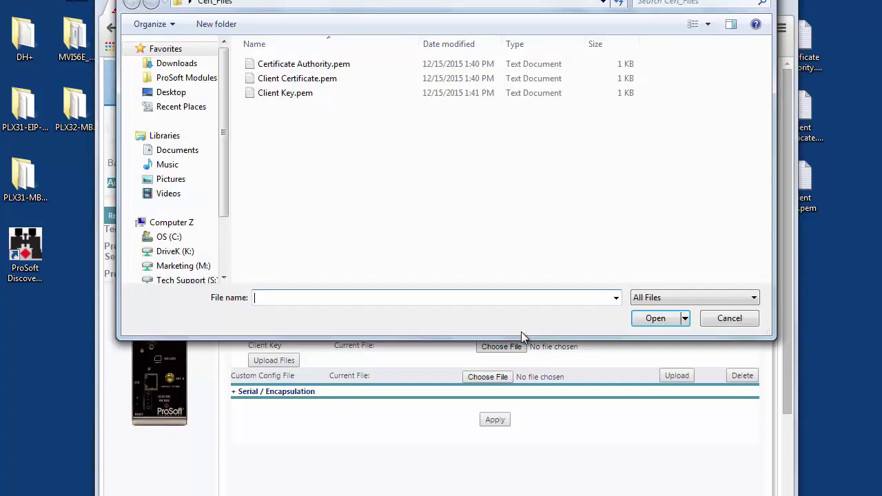
{"action": "left_click", "coordinate": [328, 81]}
{"action": "left_click", "coordinate": [654, 323]}
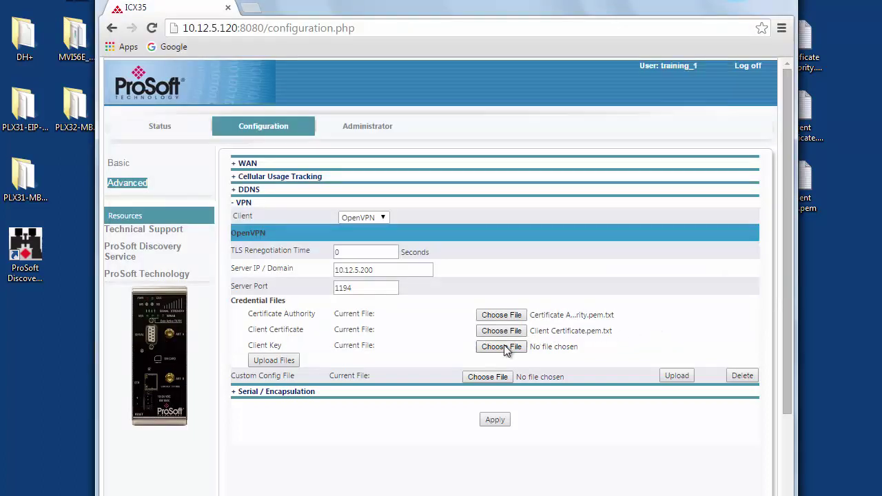
{"action": "left_click", "coordinate": [502, 346]}
{"action": "left_click", "coordinate": [282, 96]}
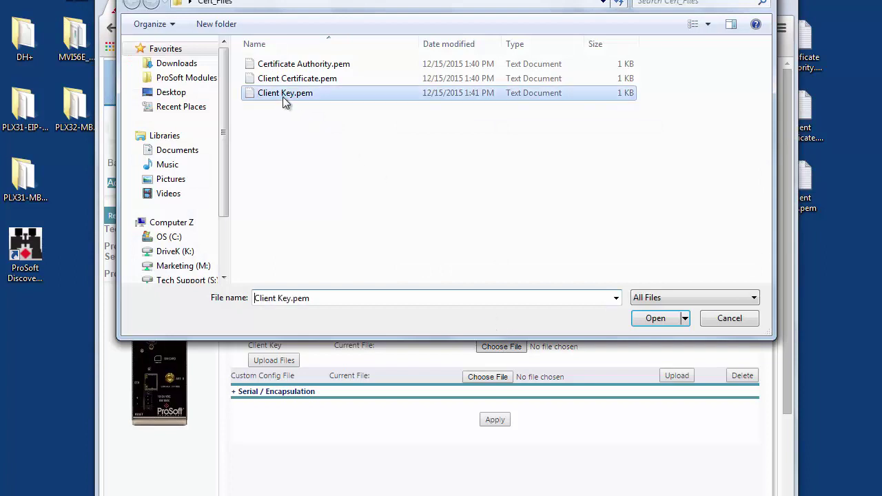
{"action": "left_click", "coordinate": [651, 319]}
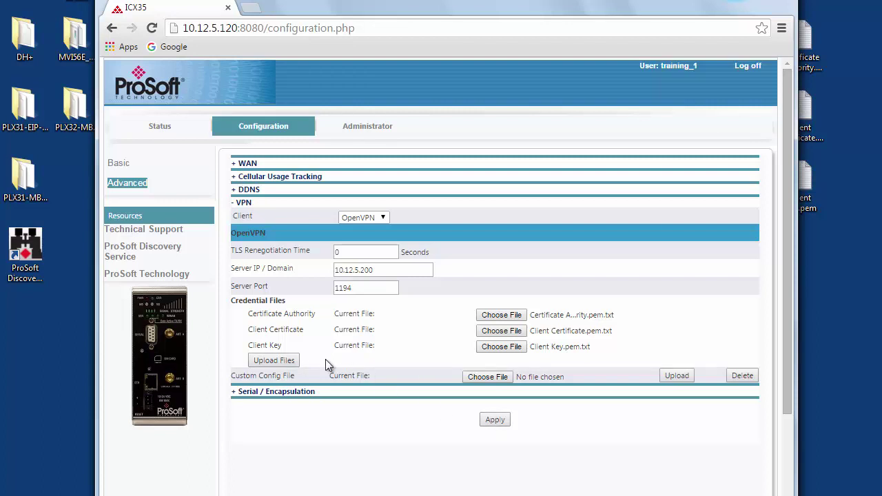
Upload the Certificate Authority, Client Certificate and Client Key files to the radio
{"action": "left_click", "coordinate": [288, 365]}
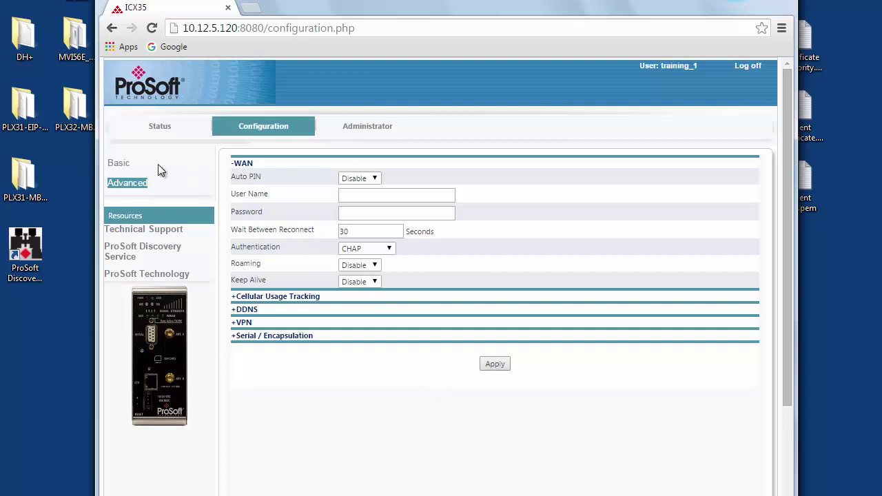
Go to the Status tab to view the radio's System Status page
{"action": "left_click", "coordinate": [159, 126]}
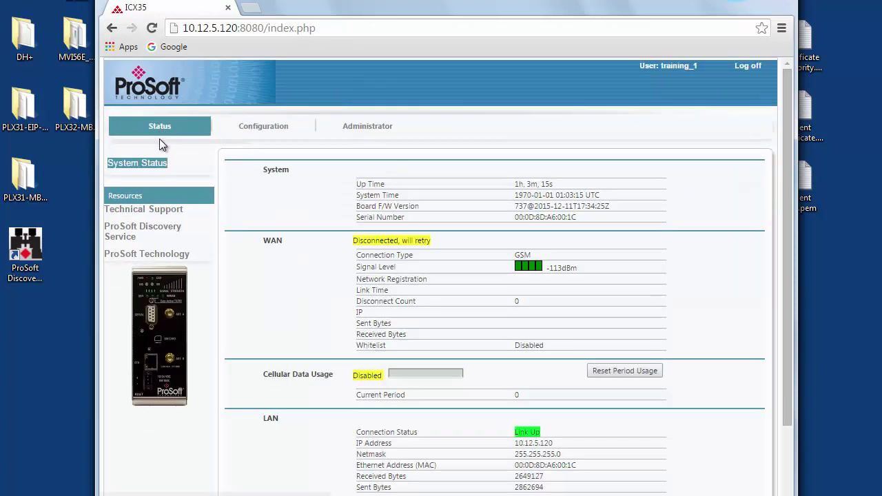